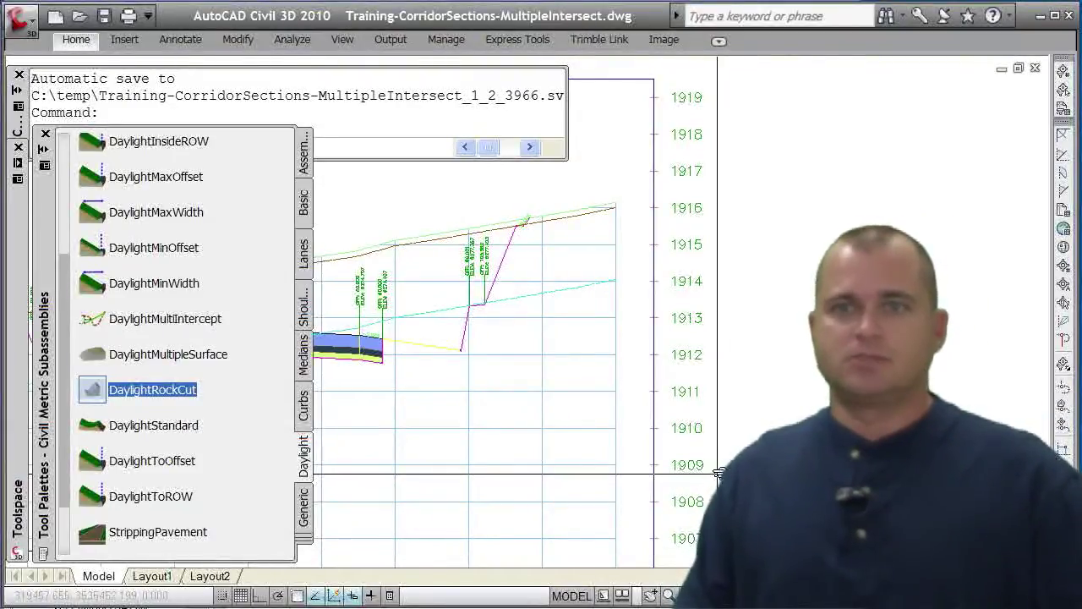
Show the DaylightMultipleSurface description tooltip in the Daylight palette
mouse_move(187, 388)
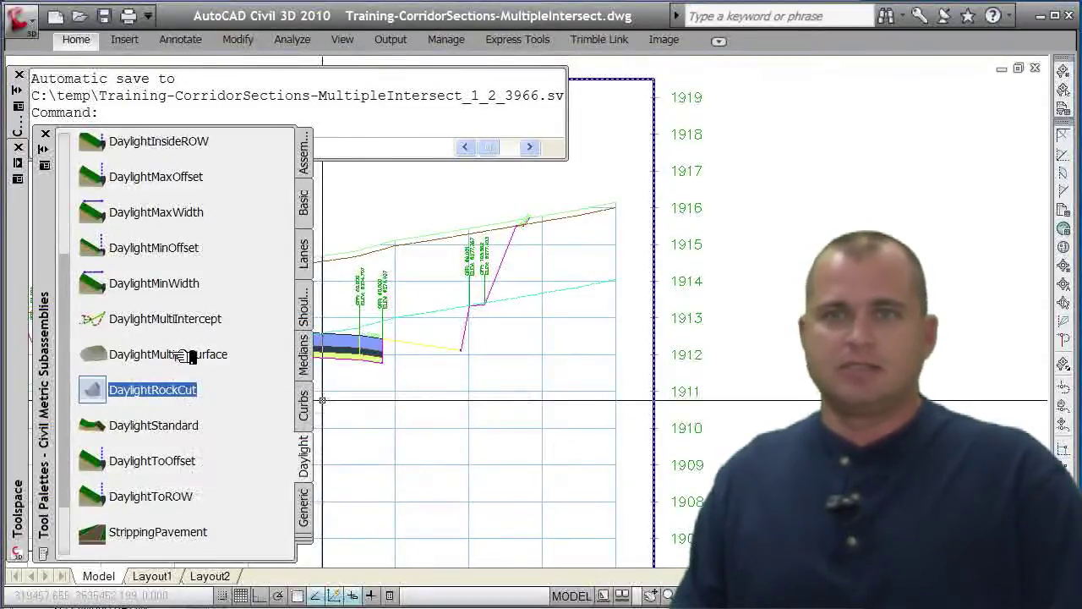
mouse_move(188, 355)
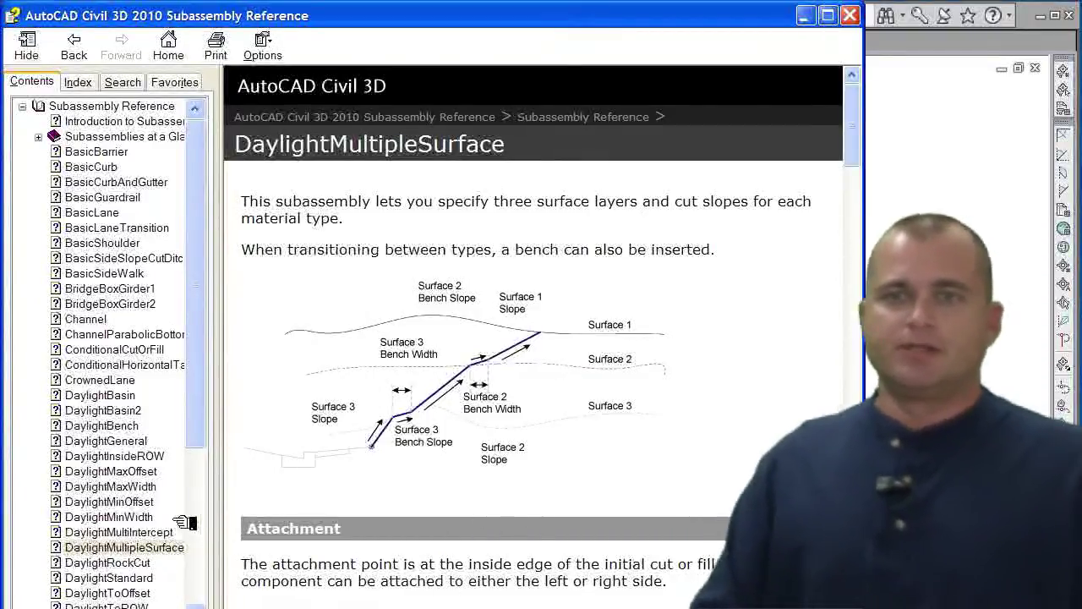
click(140, 562)
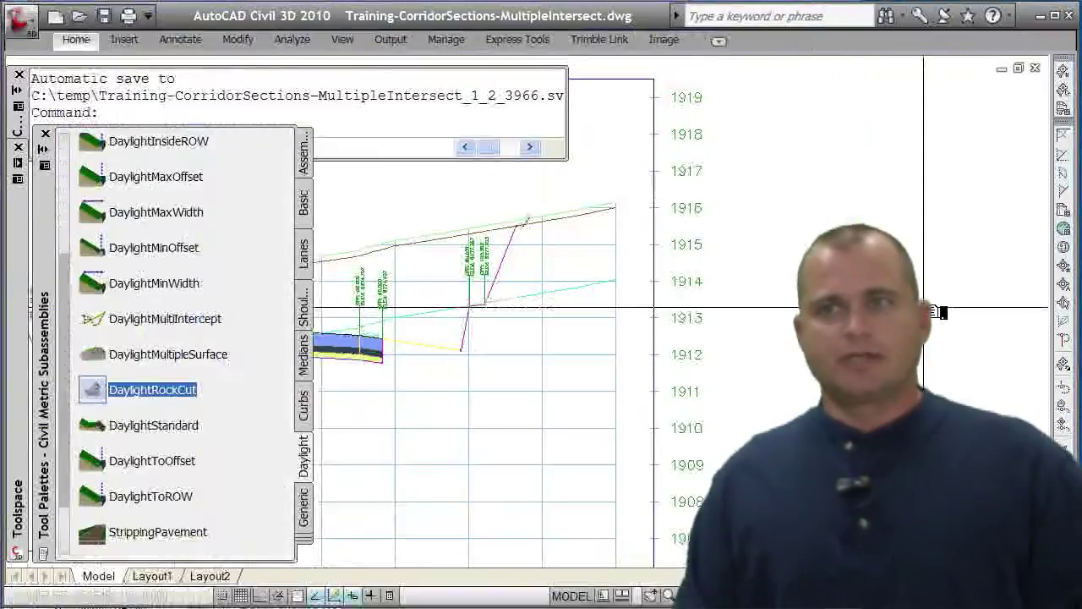
Zoom in on section 0+900.00's pavement layers and ground lines, then auto-hide the tool palette
scroll(642, 376, down, 8)
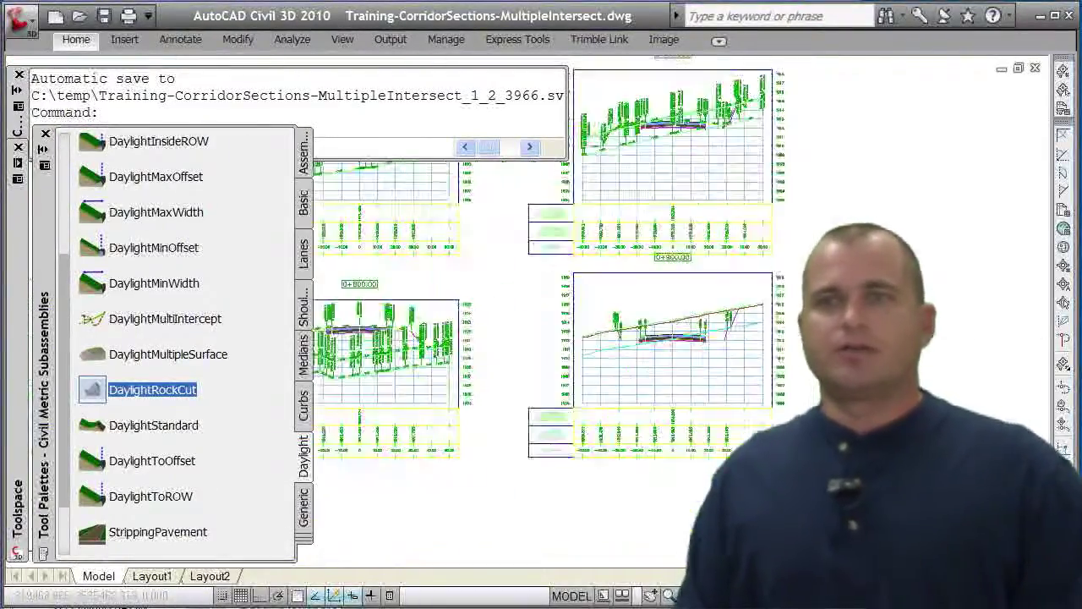
mouse_move(642, 376)
middle_down()
mouse_move(579, 391)
mouse_move(541, 461)
middle_up()
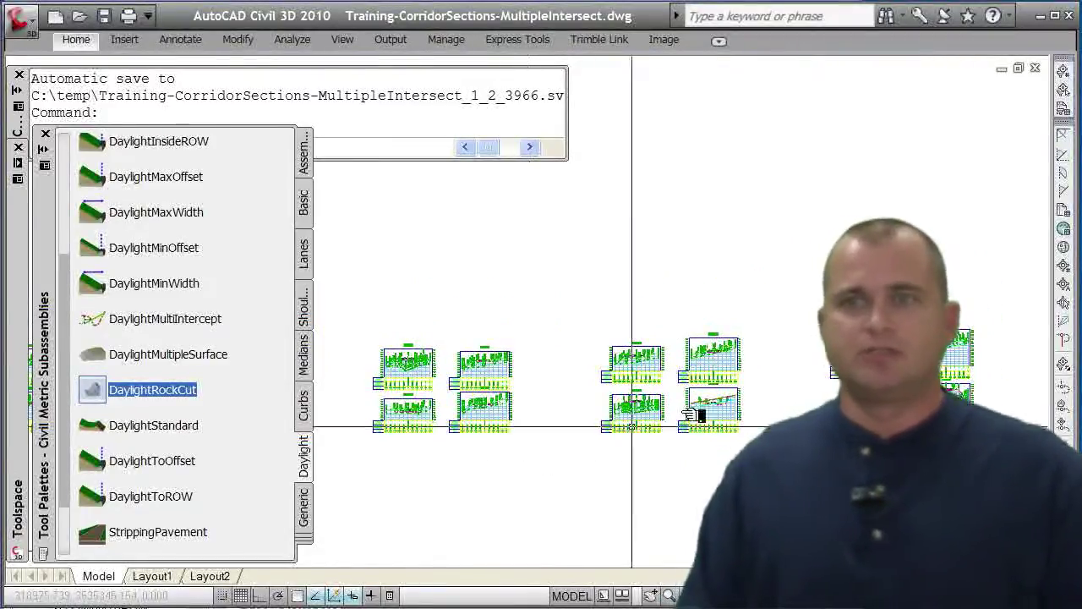
scroll(710, 406, up, 5)
mouse_move(644, 330)
middle_down()
mouse_move(623, 362)
mouse_move(560, 385)
middle_up()
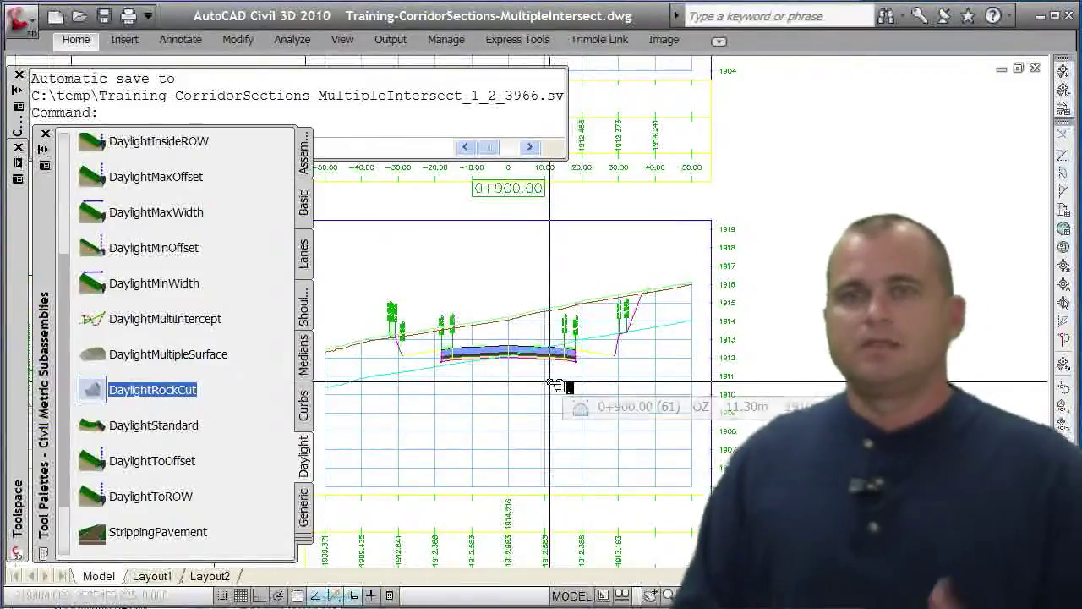
scroll(513, 342, up, 4)
middle_drag(517, 342, 536, 382)
scroll(536, 381, up, 2)
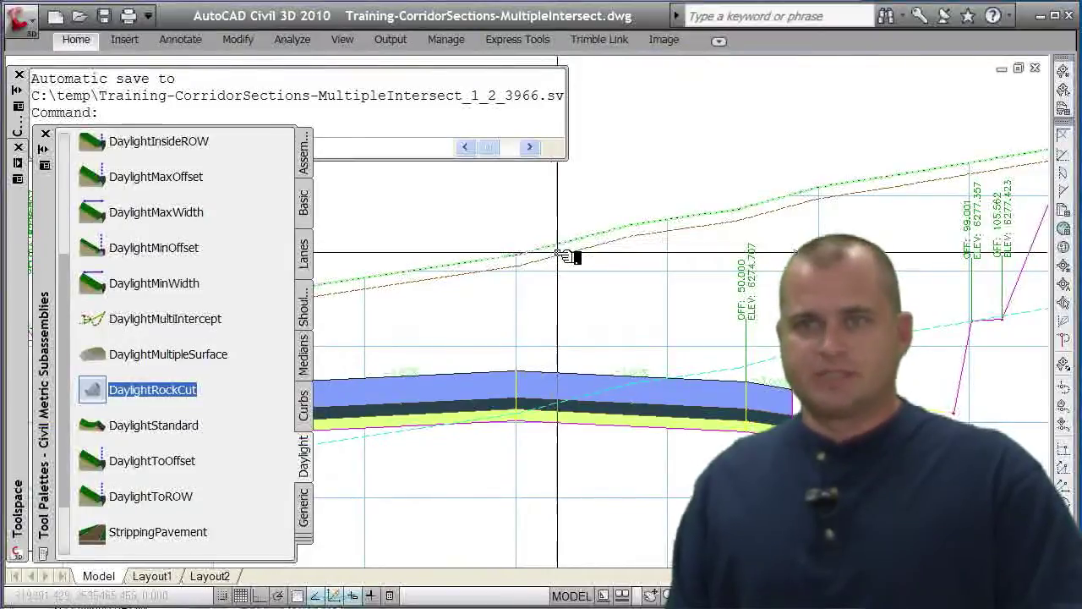
mouse_move(566, 258)
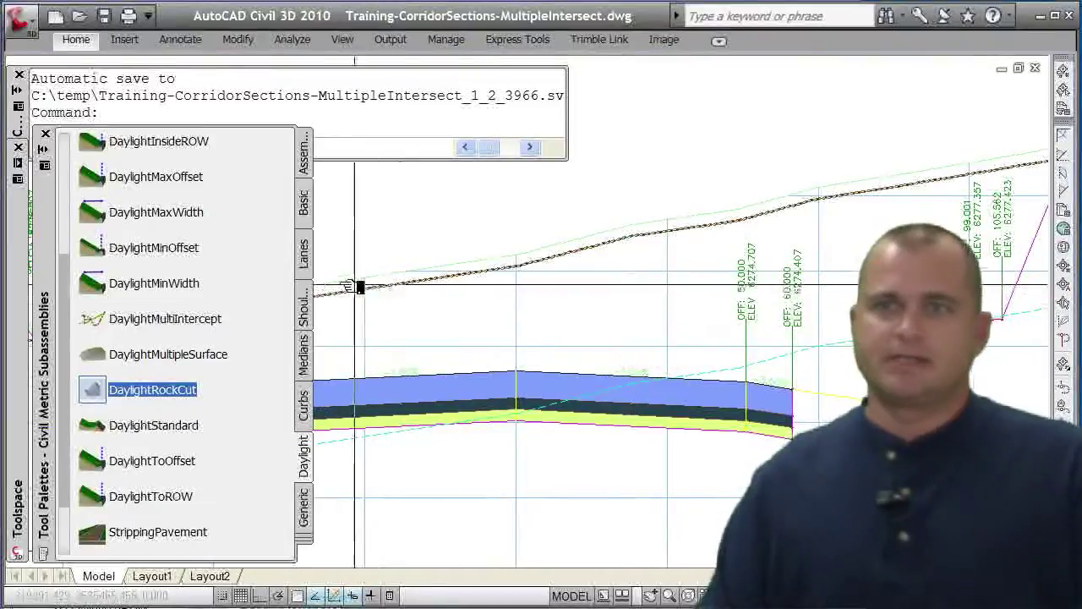
click(44, 149)
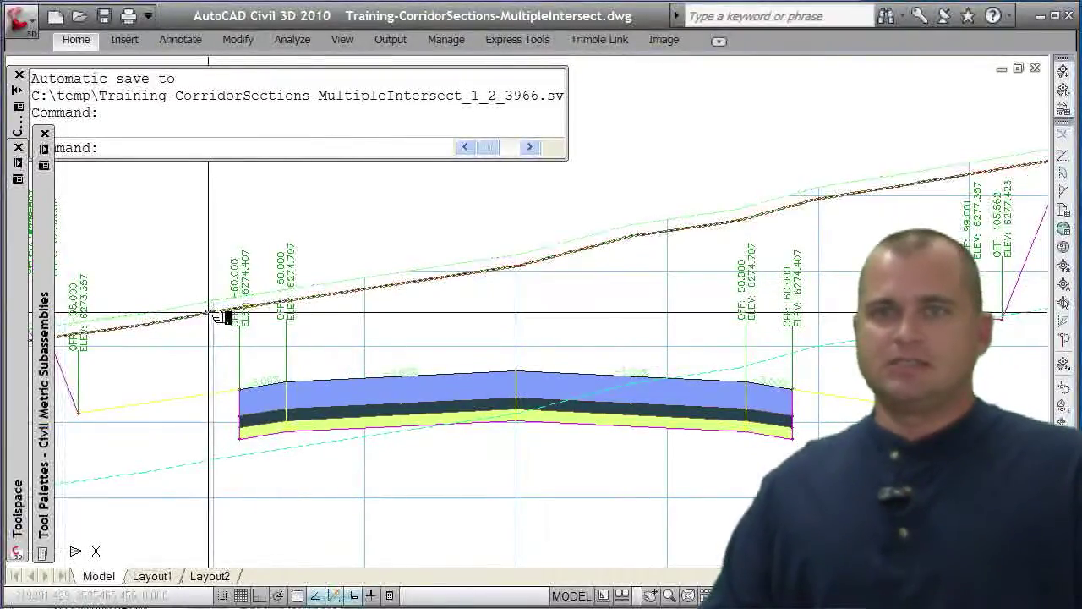
Check the Clay and Bedrock section lines, then zoom out to the three corridor assemblies
mouse_move(221, 315)
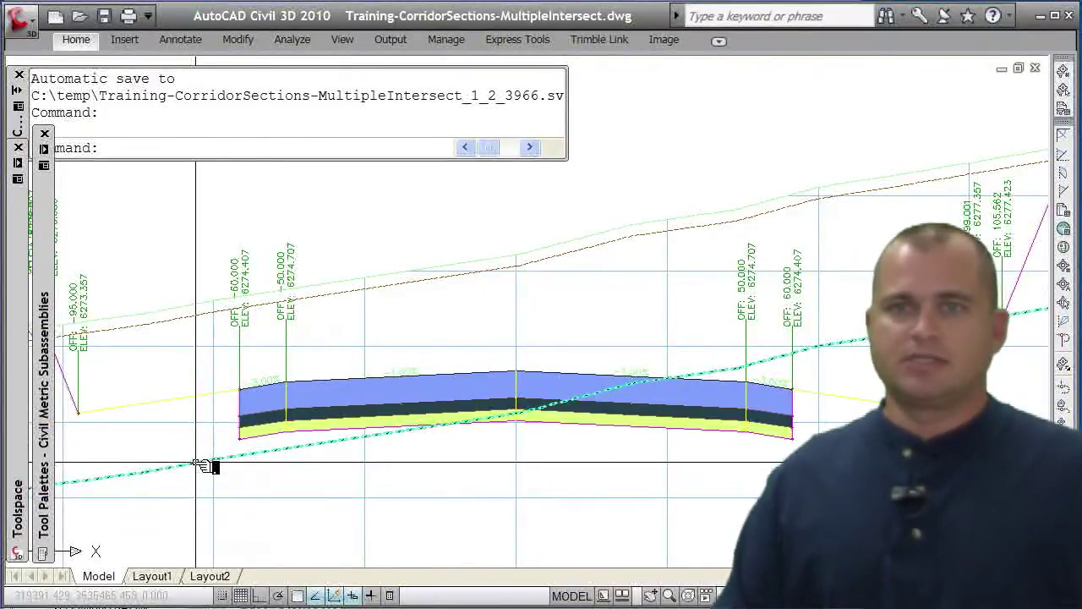
mouse_move(206, 466)
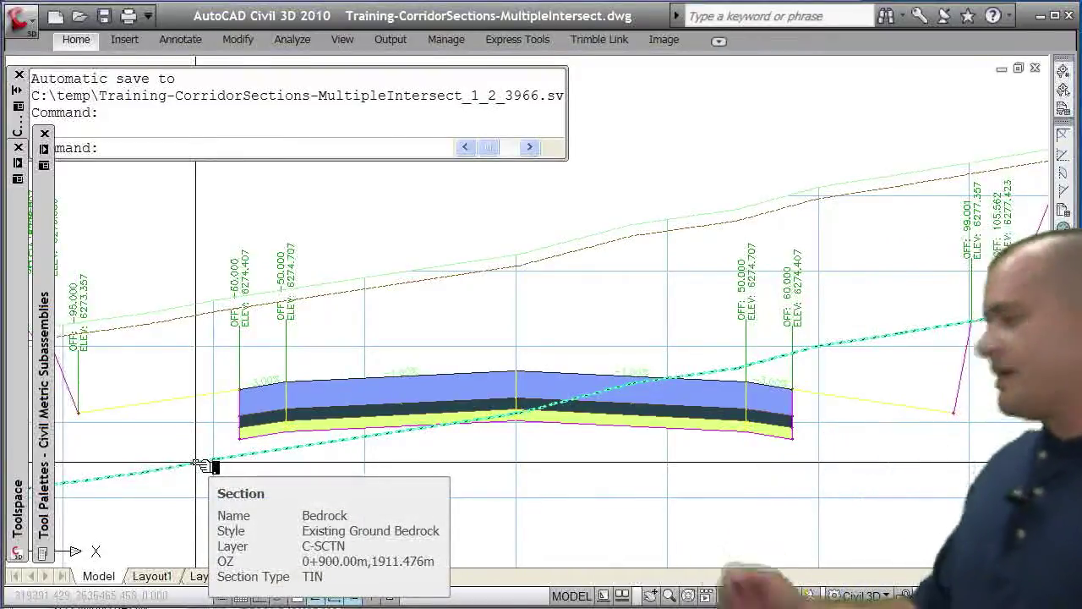
scroll(290, 420, down, 8)
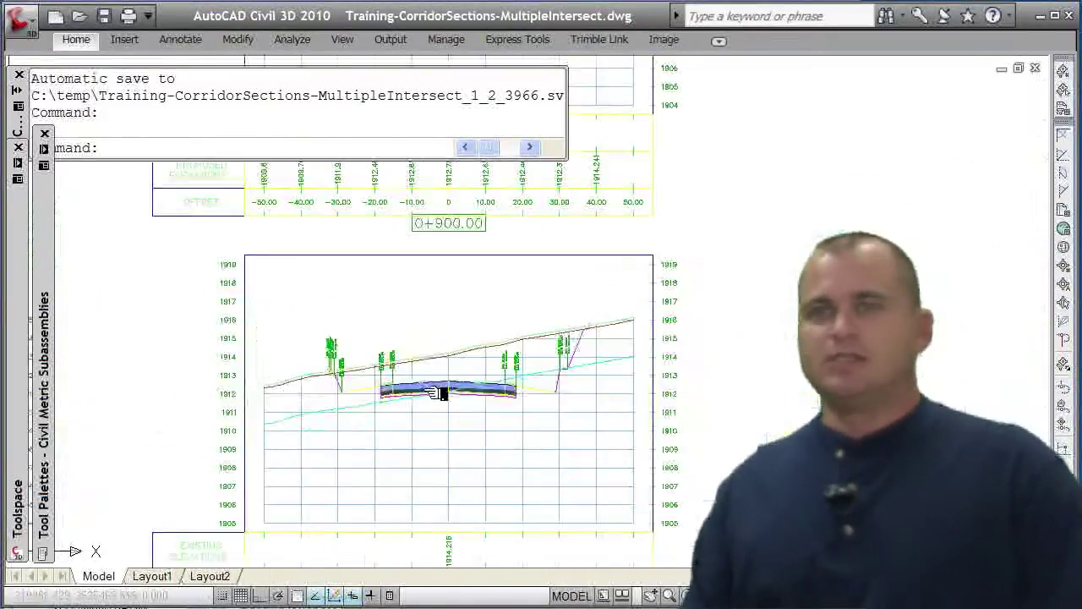
scroll(437, 393, down, 8)
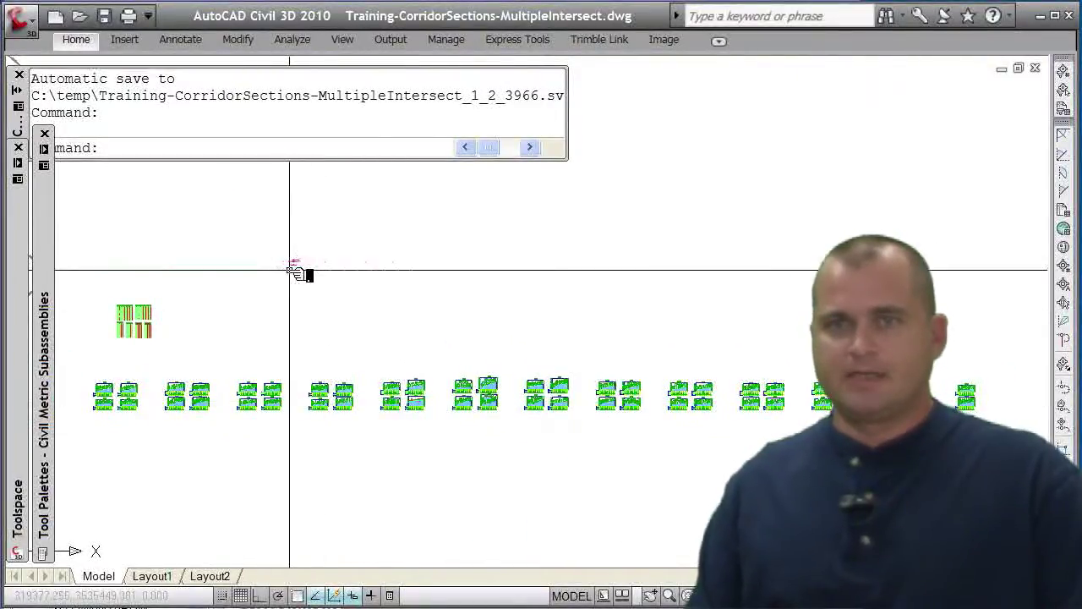
scroll(293, 271, down, 4)
scroll(294, 269, up, 6)
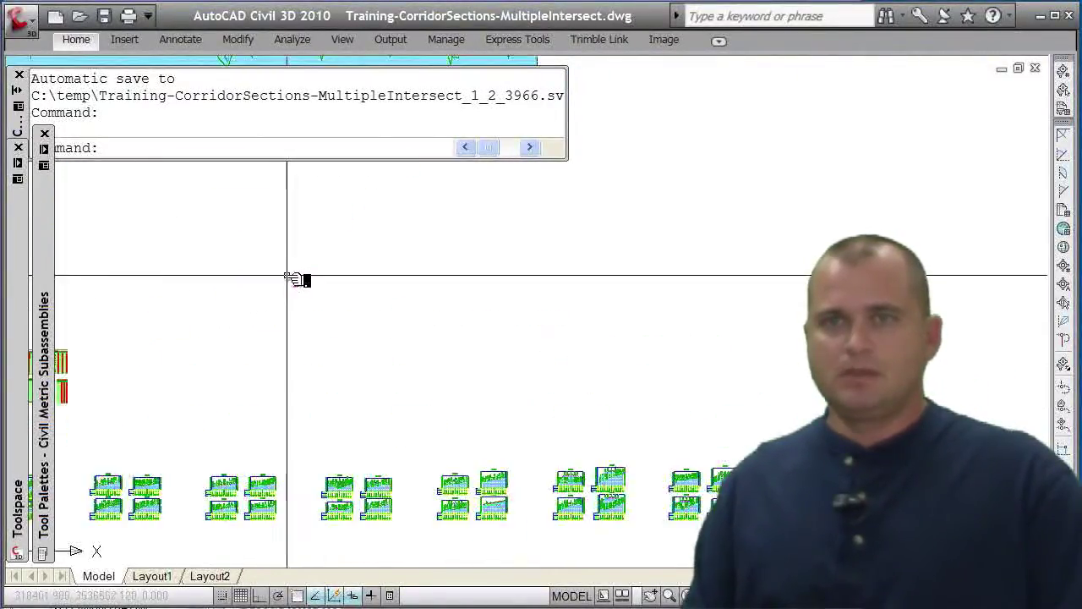
scroll(286, 274, up, 5)
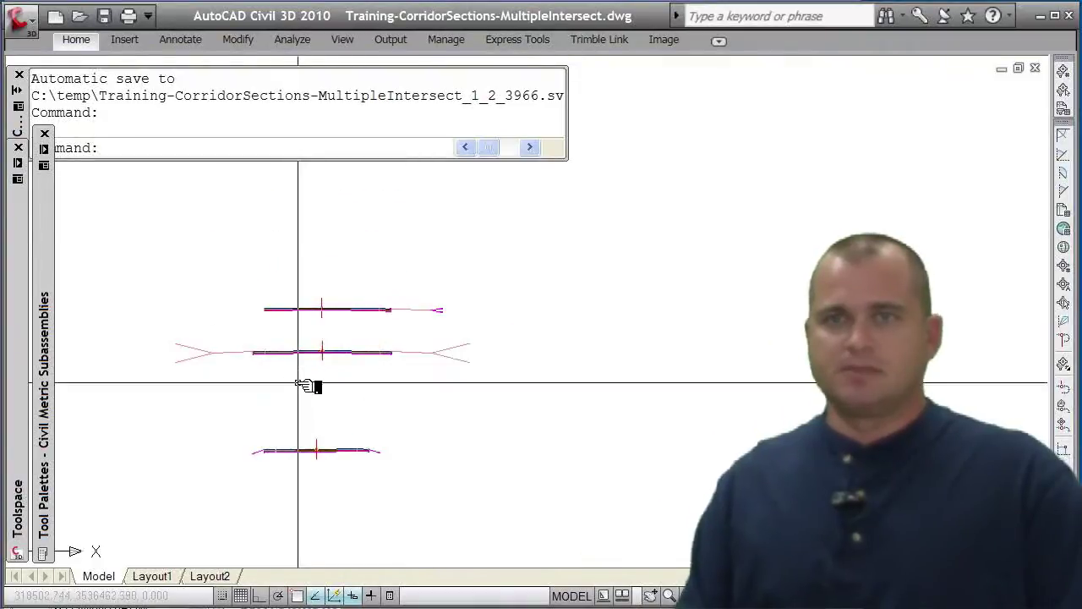
scroll(298, 382, up, 3)
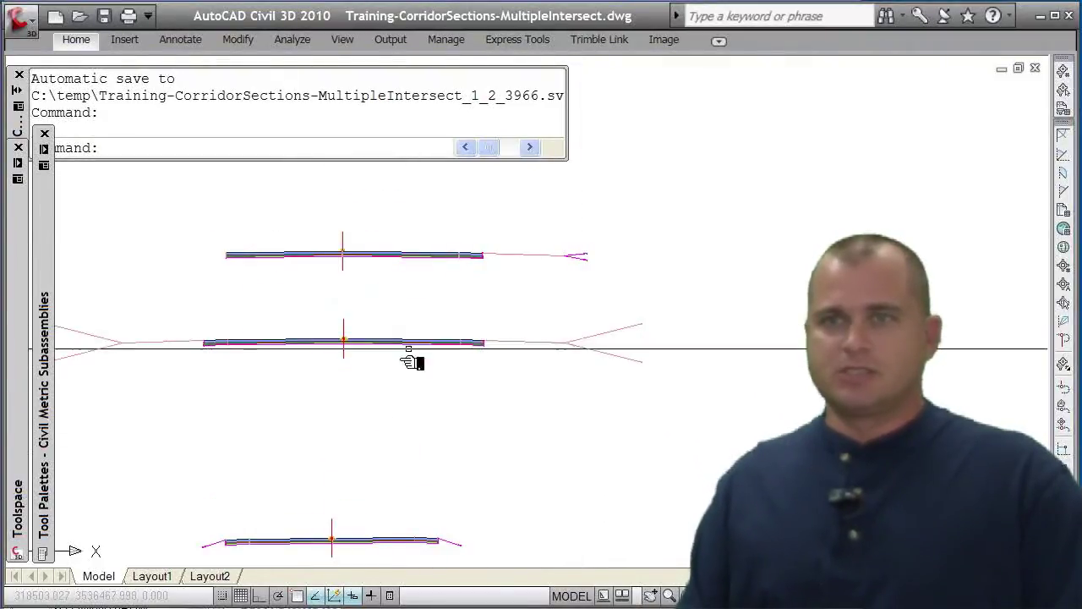
click(604, 338)
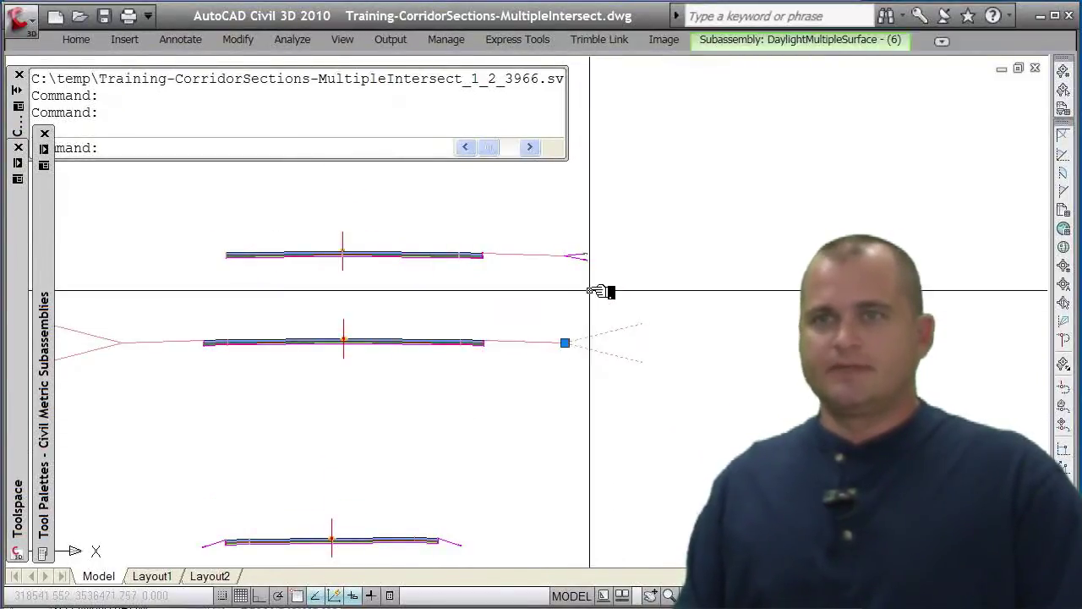
right_click(592, 288)
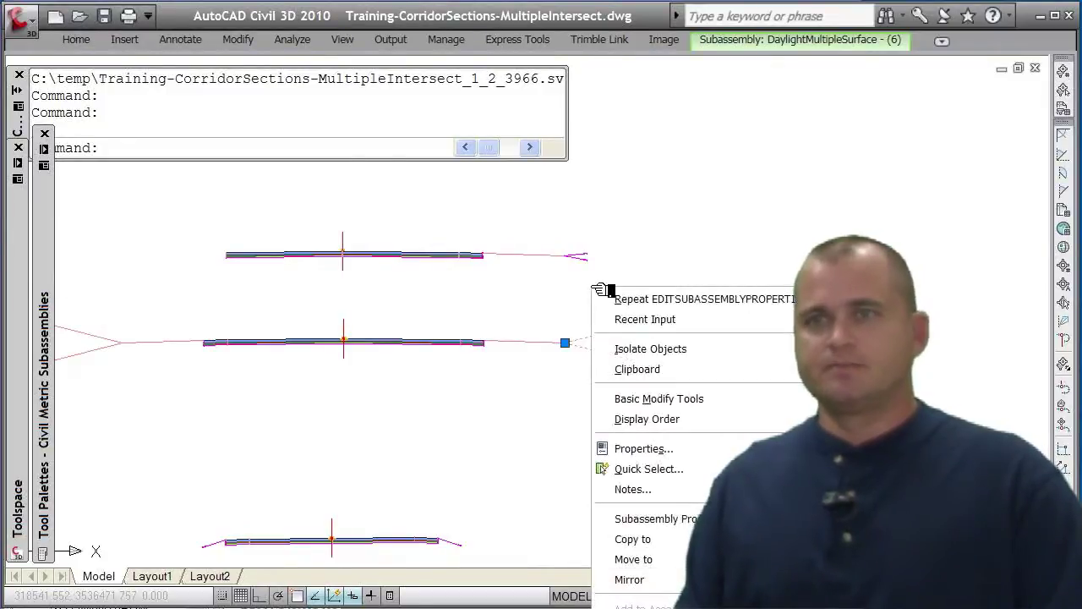
click(672, 519)
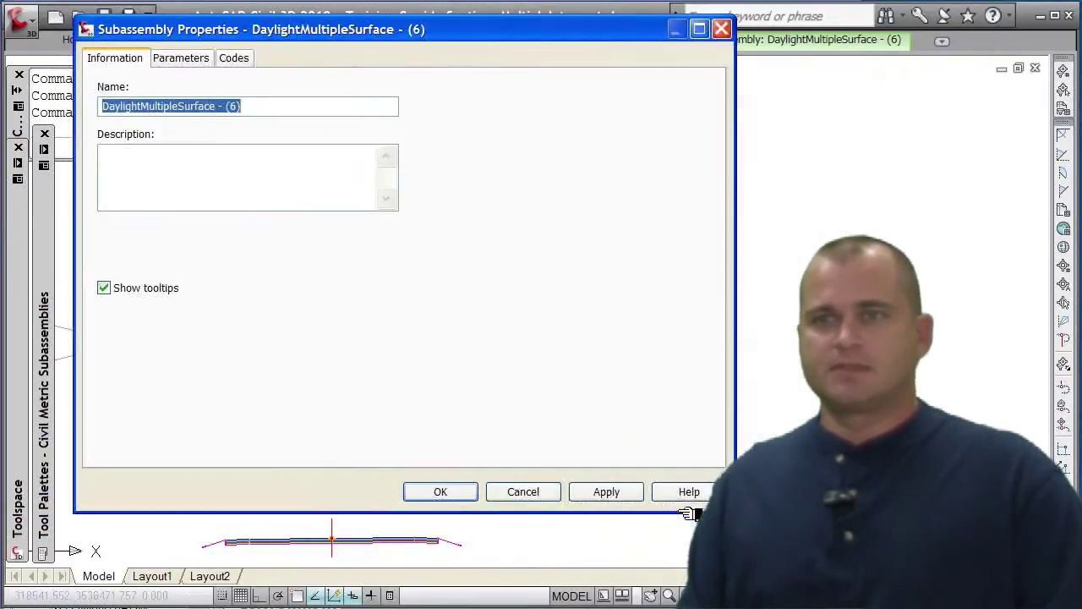
click(188, 58)
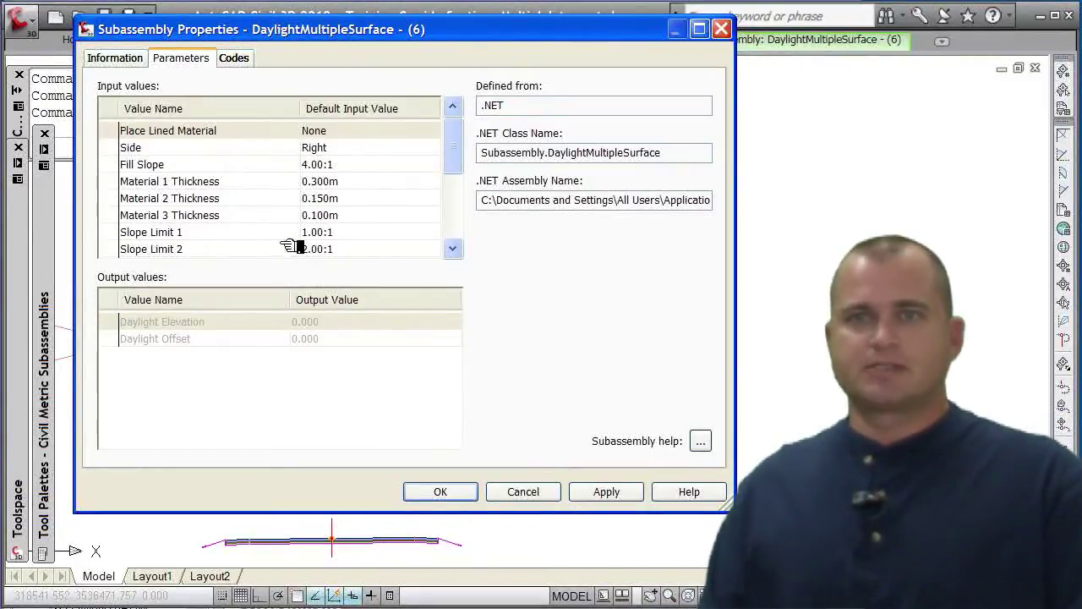
drag(460, 145, 461, 168)
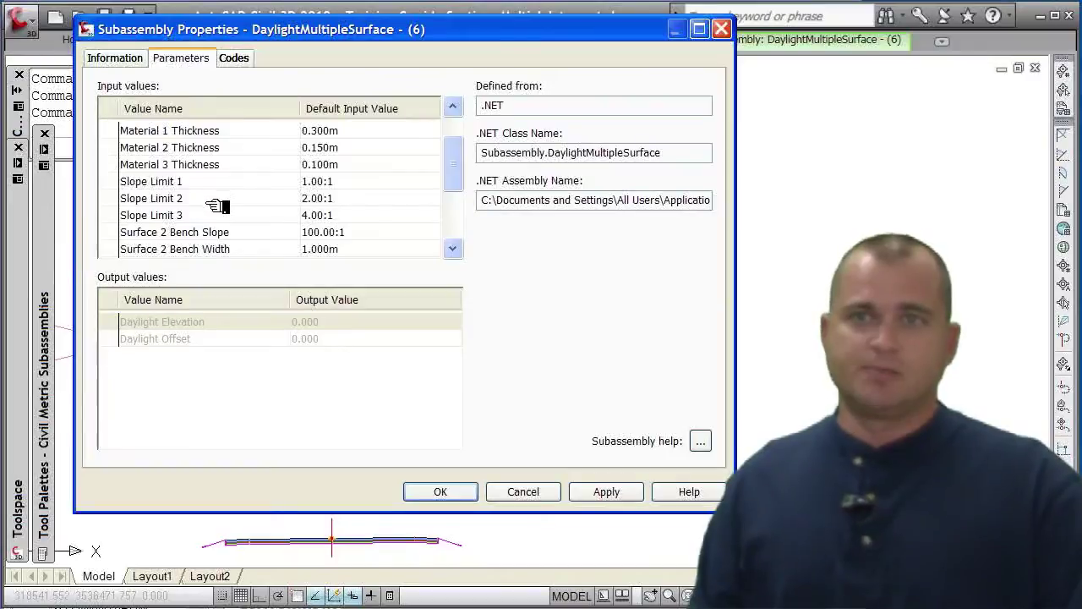
drag(453, 169, 456, 177)
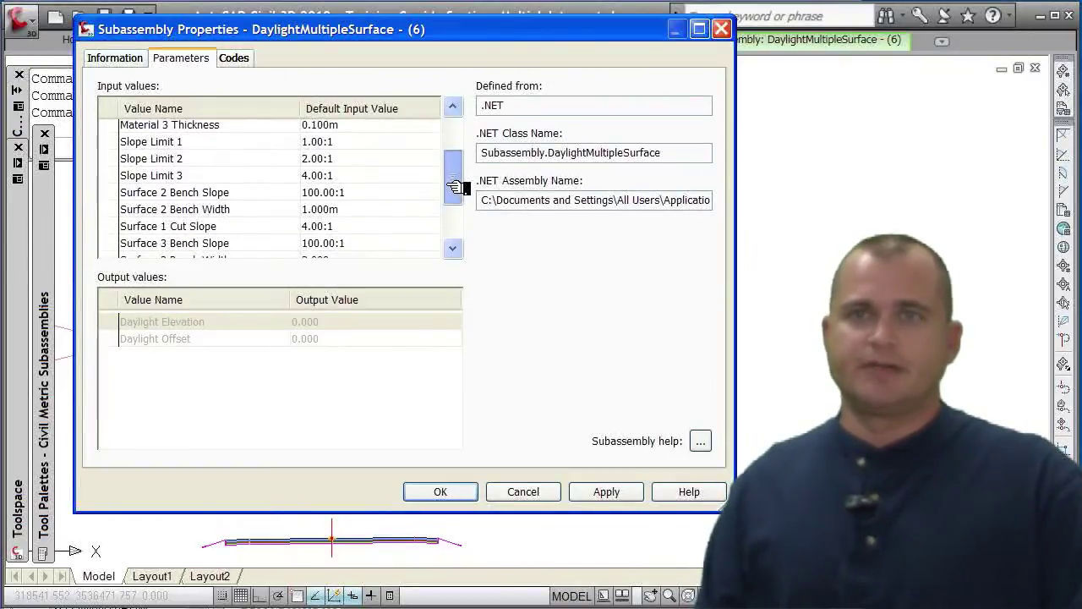
drag(455, 186, 451, 192)
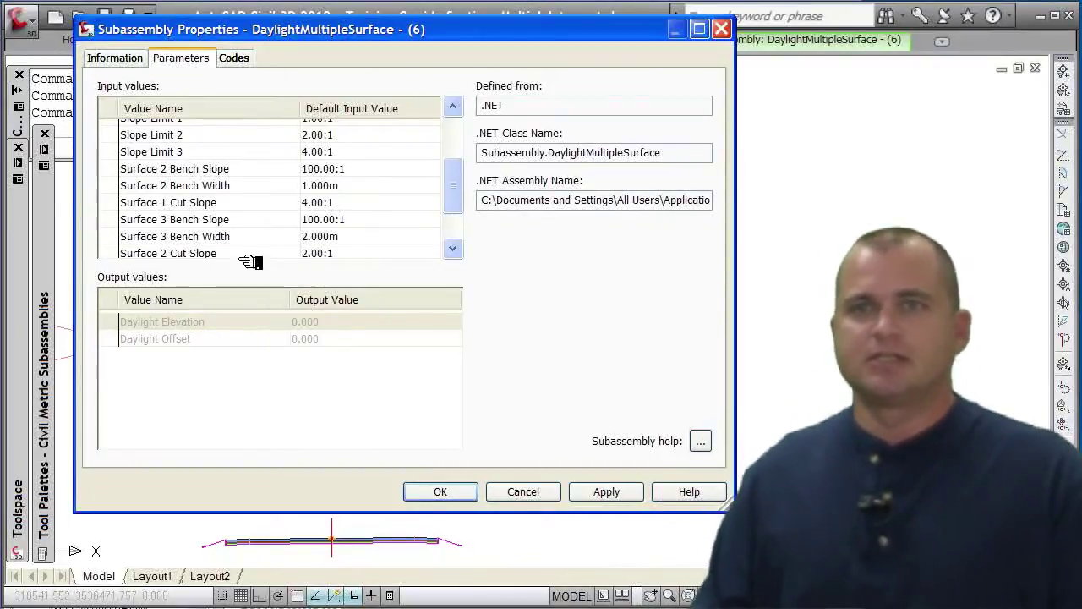
drag(462, 195, 468, 214)
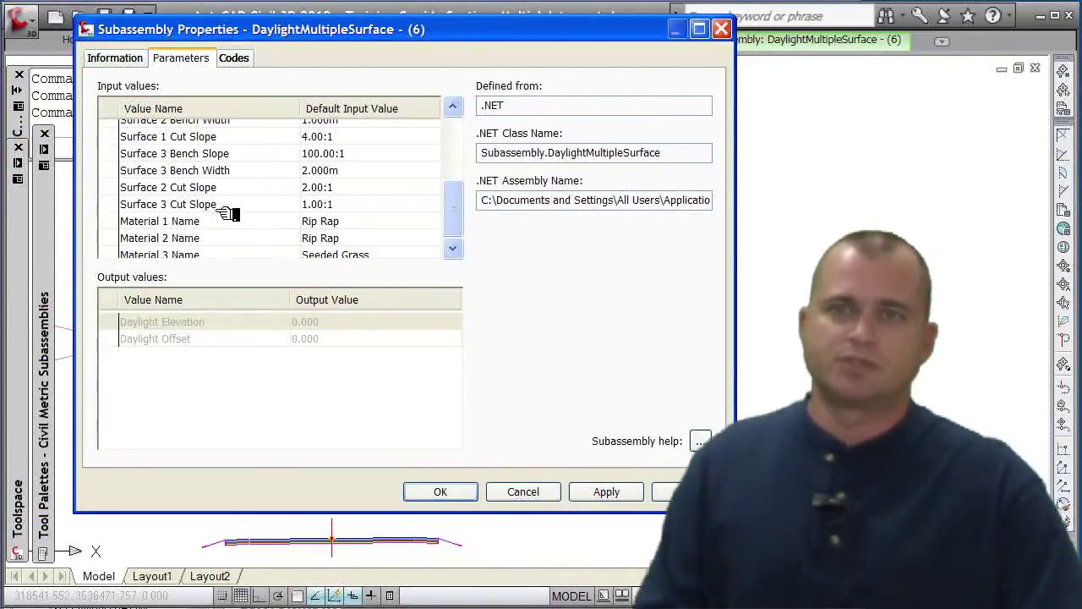
scroll(453, 211, down, 1)
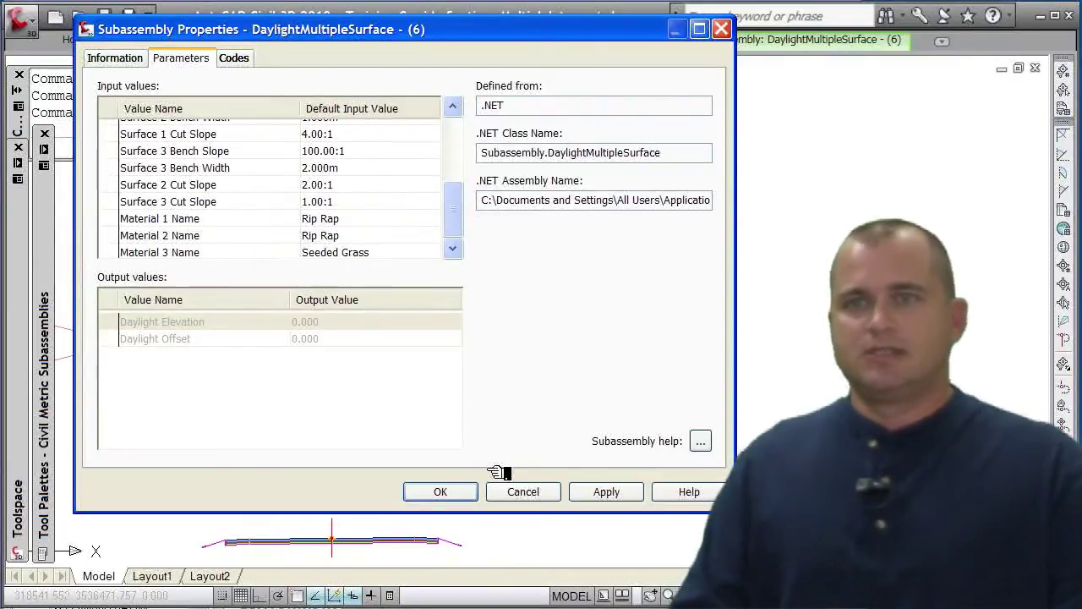
click(524, 492)
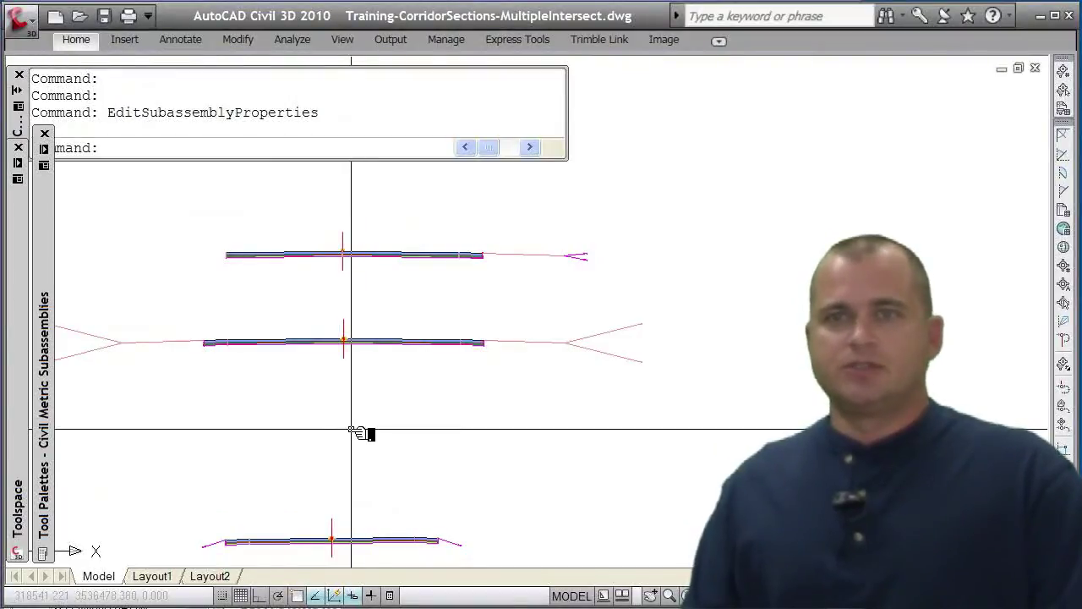
scroll(361, 435, down, 8)
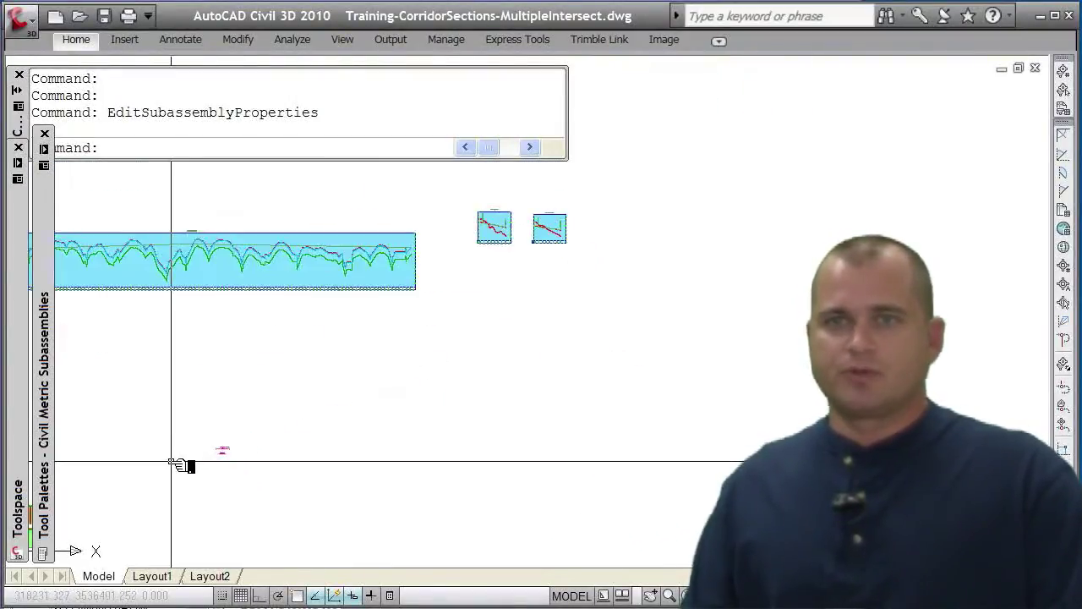
scroll(241, 258, up, 6)
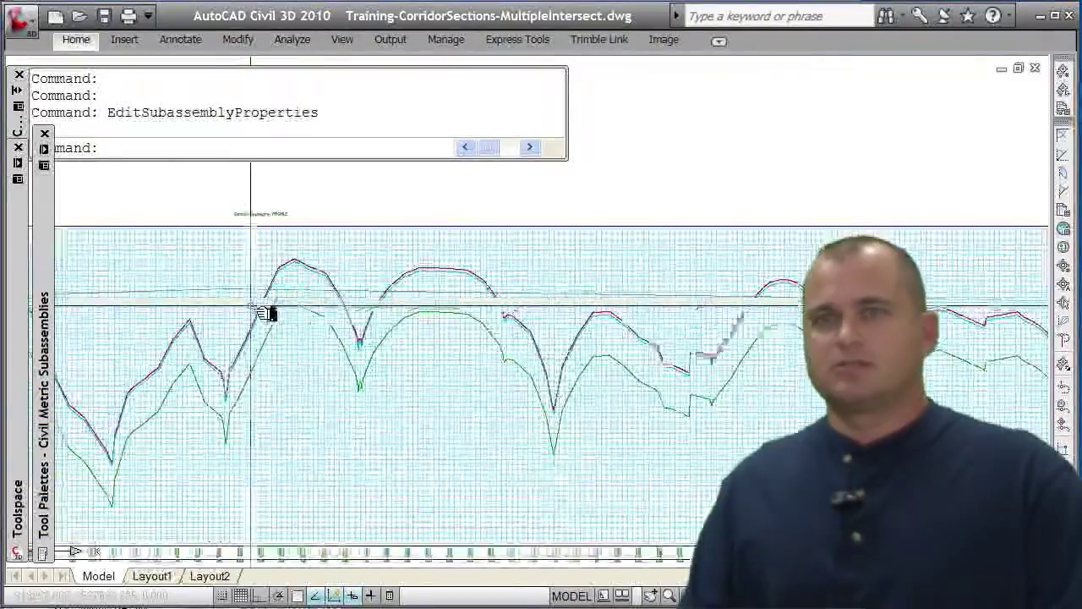
scroll(266, 314, up, 2)
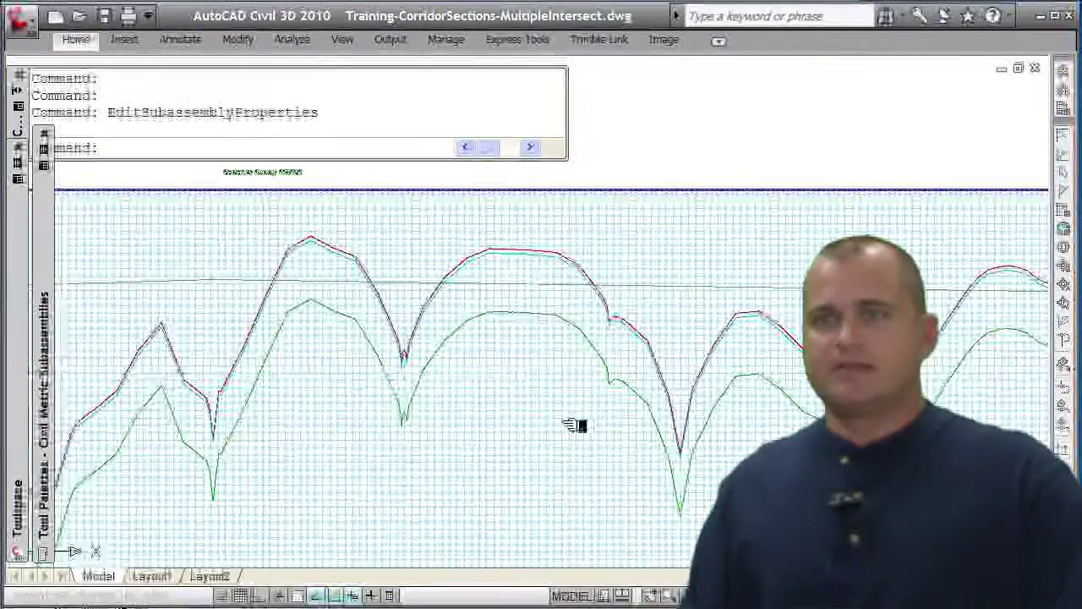
scroll(369, 459, down, 4)
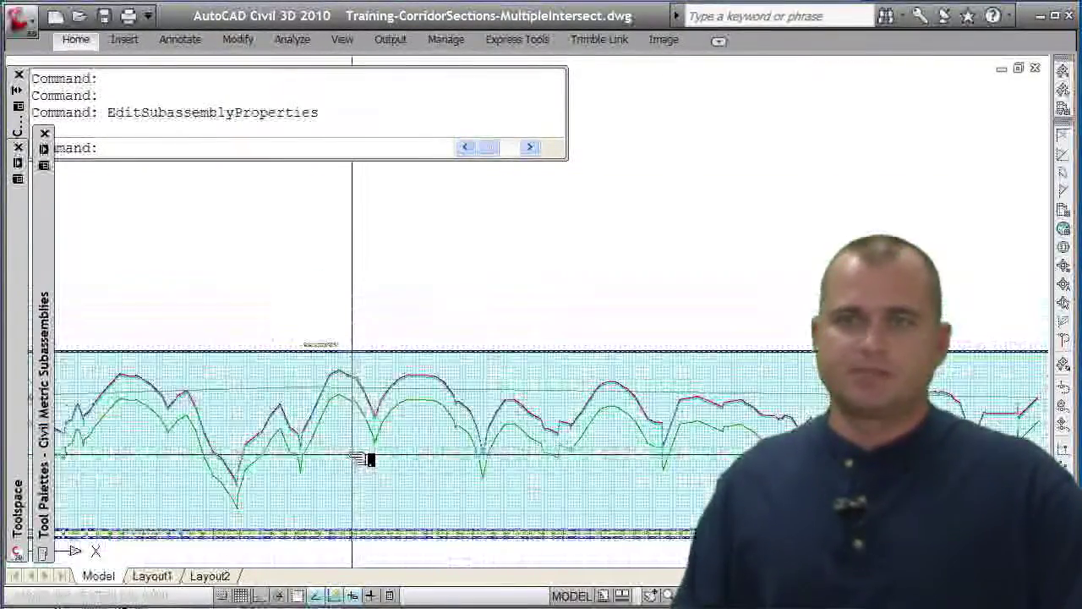
scroll(370, 459, down, 5)
scroll(222, 461, down, 2)
middle_drag(220, 456, 443, 324)
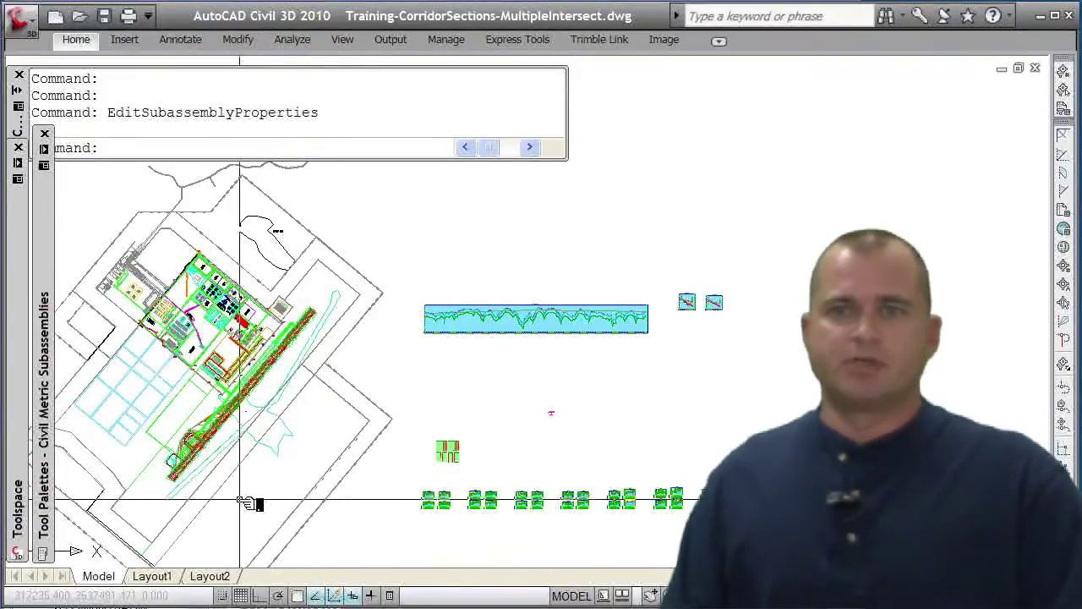
scroll(241, 502, up, 8)
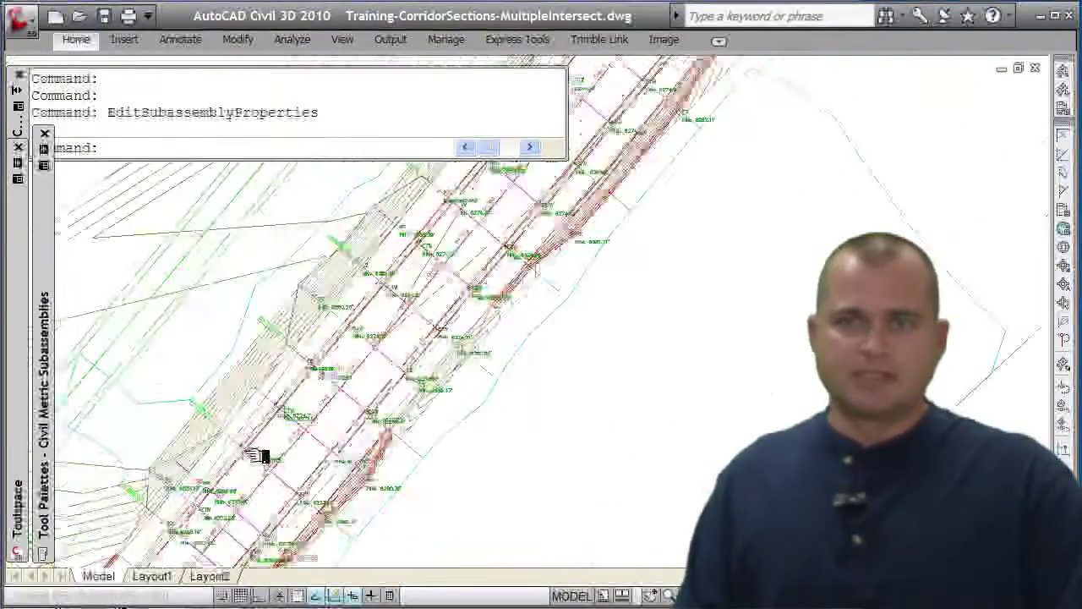
Select the Main Runway corridor and open its Corridor Properties
scroll(386, 452, up, 5)
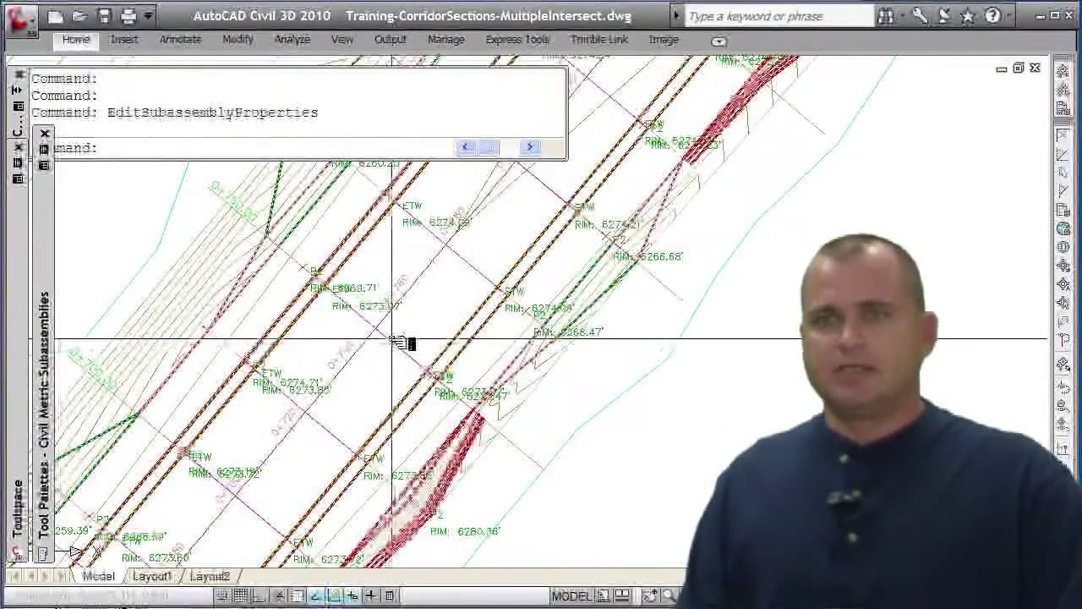
click(396, 345)
right_click(398, 348)
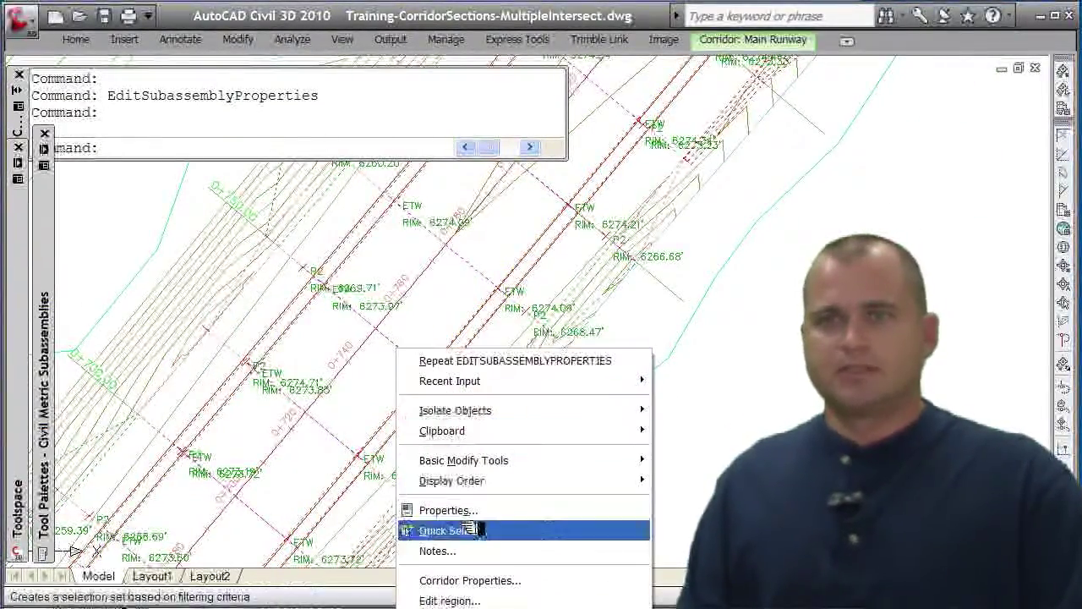
click(473, 580)
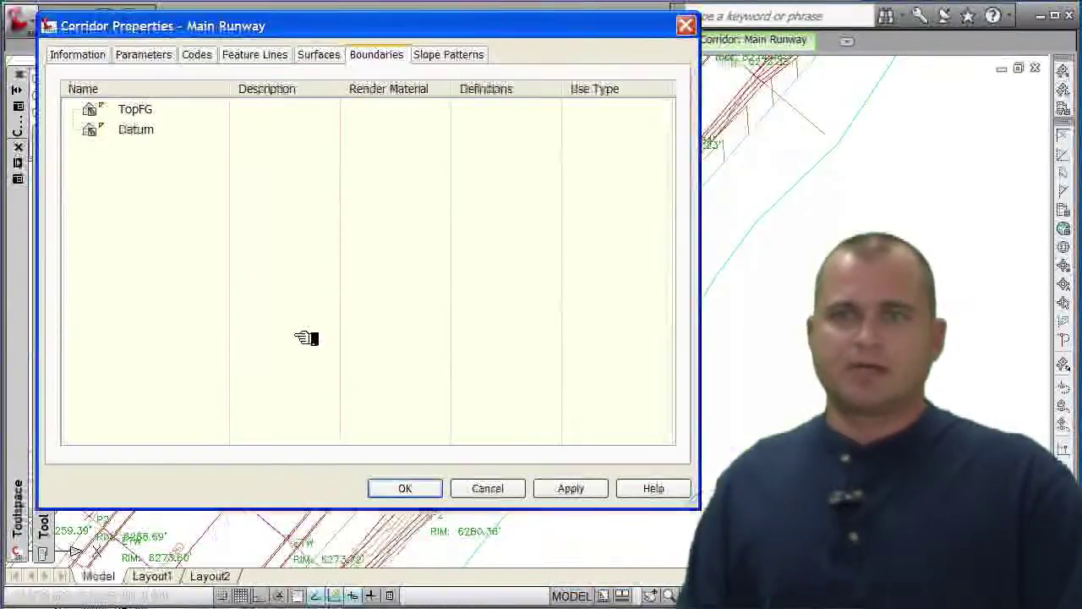
Bring up the surface target mapping for runway Region (1) on the Parameters tab
click(80, 55)
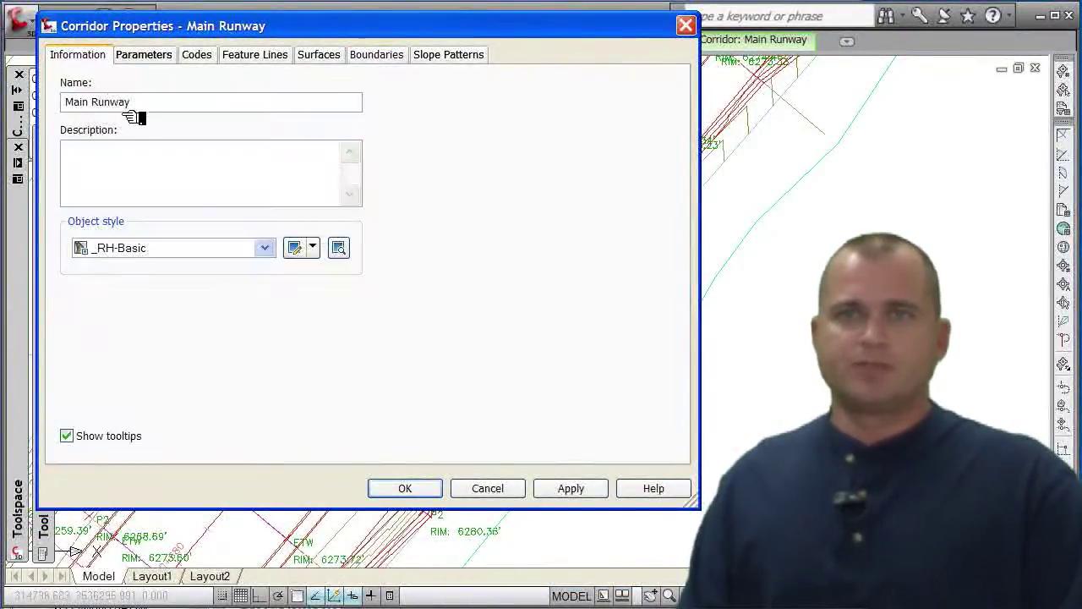
click(166, 55)
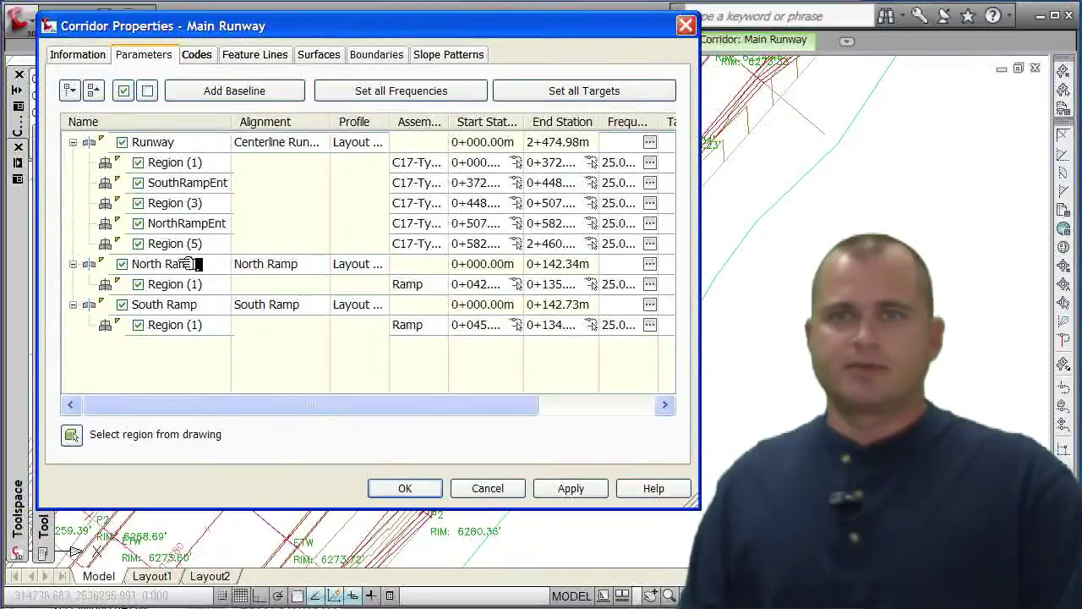
drag(266, 412, 528, 418)
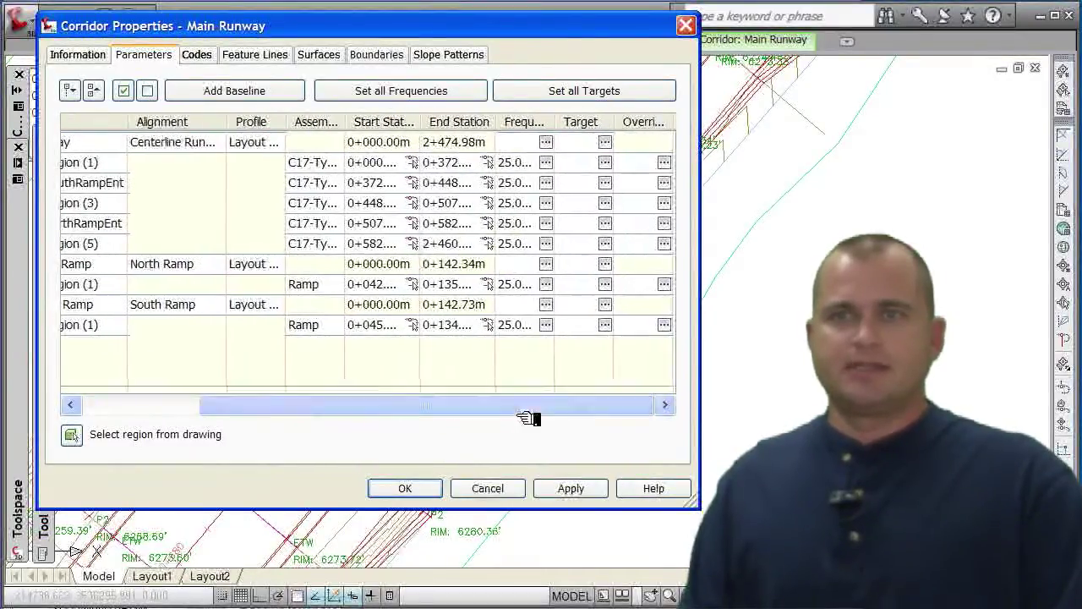
click(605, 163)
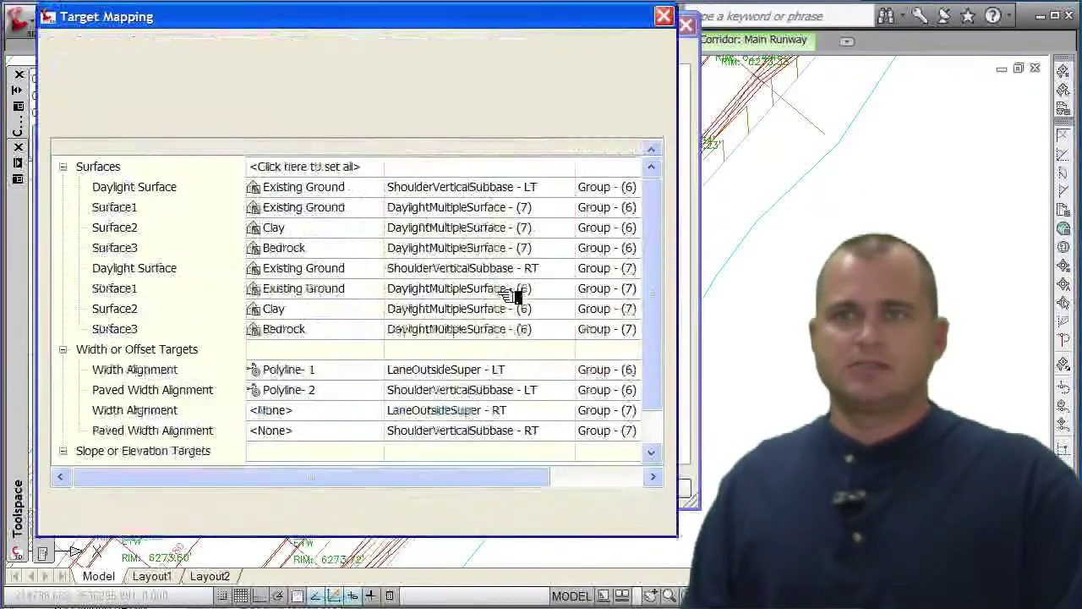
Confirm targets Existing Ground, Clay and Bedrock, cancel Target Mapping, and OK the corridor properties
click(617, 369)
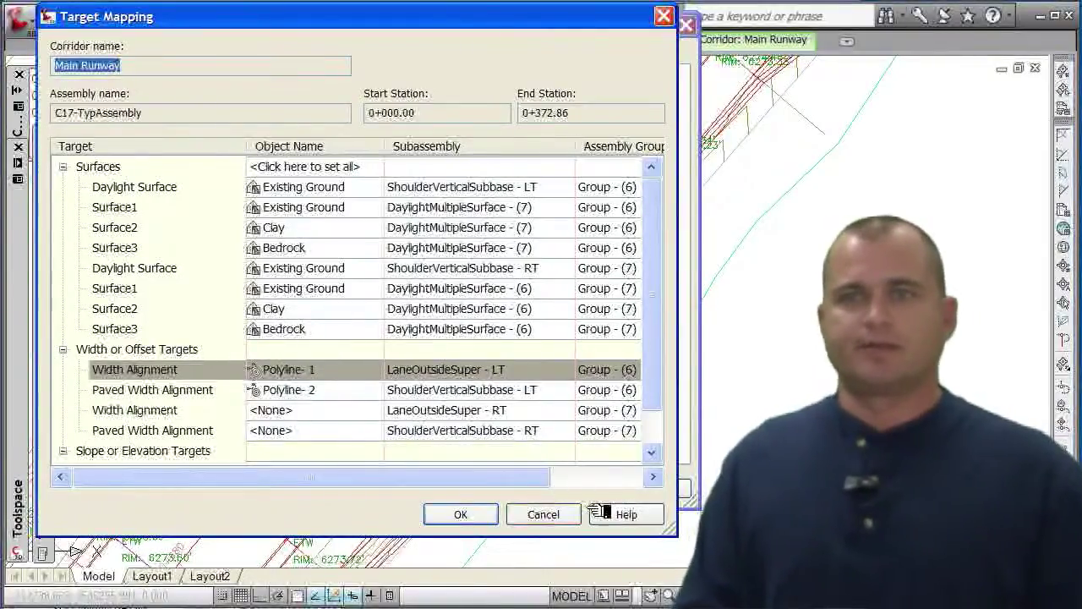
click(545, 513)
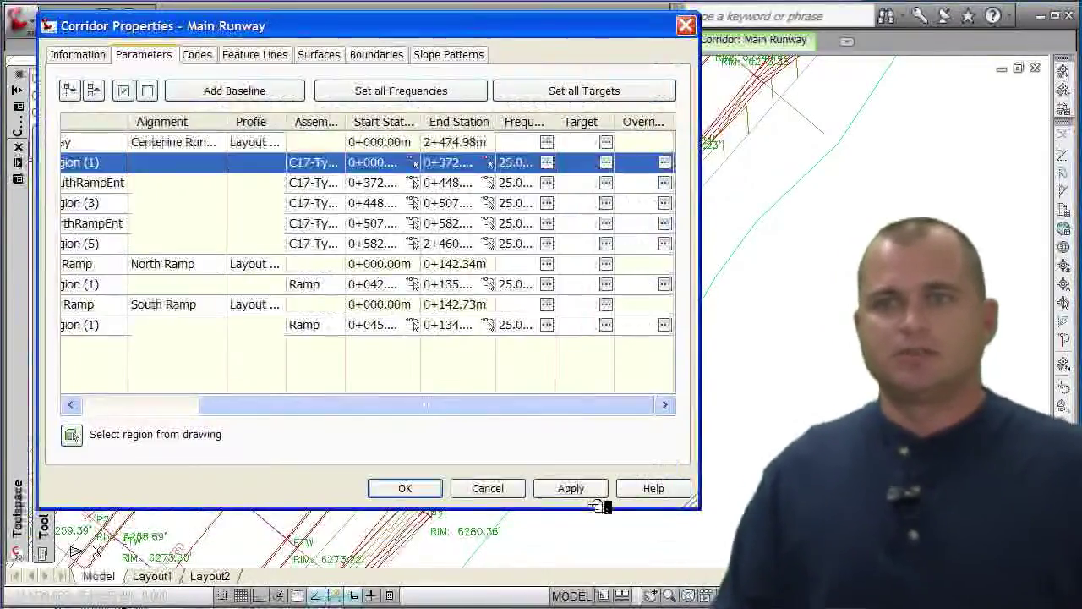
click(439, 491)
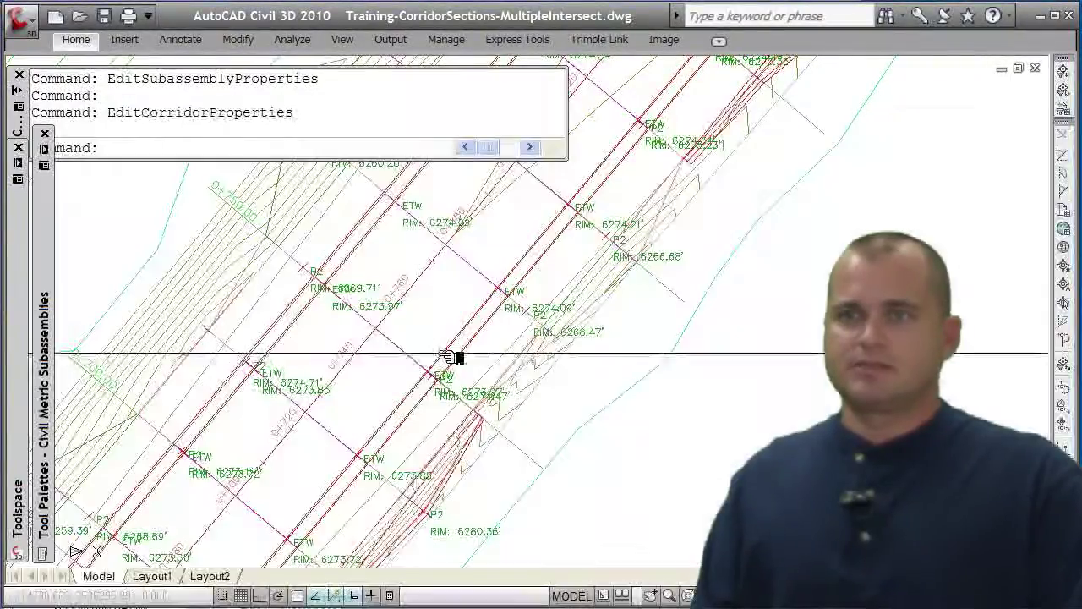
Pan to bring the whole rebuilt Main Runway corridor into view
mouse_move(452, 357)
middle_down()
mouse_move(491, 394)
mouse_move(560, 415)
middle_up()
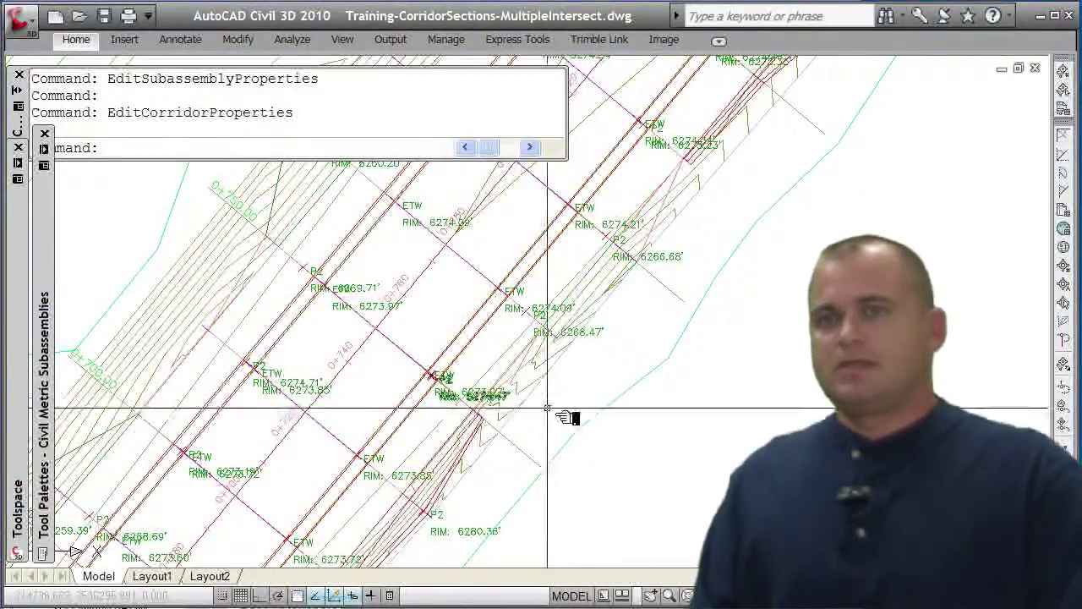
Zoom in on a rebuilt cross-section showing the benched daylight links with offset and elevation labels
scroll(591, 430, down, 4)
scroll(609, 432, down, 3)
scroll(326, 343, up, 3)
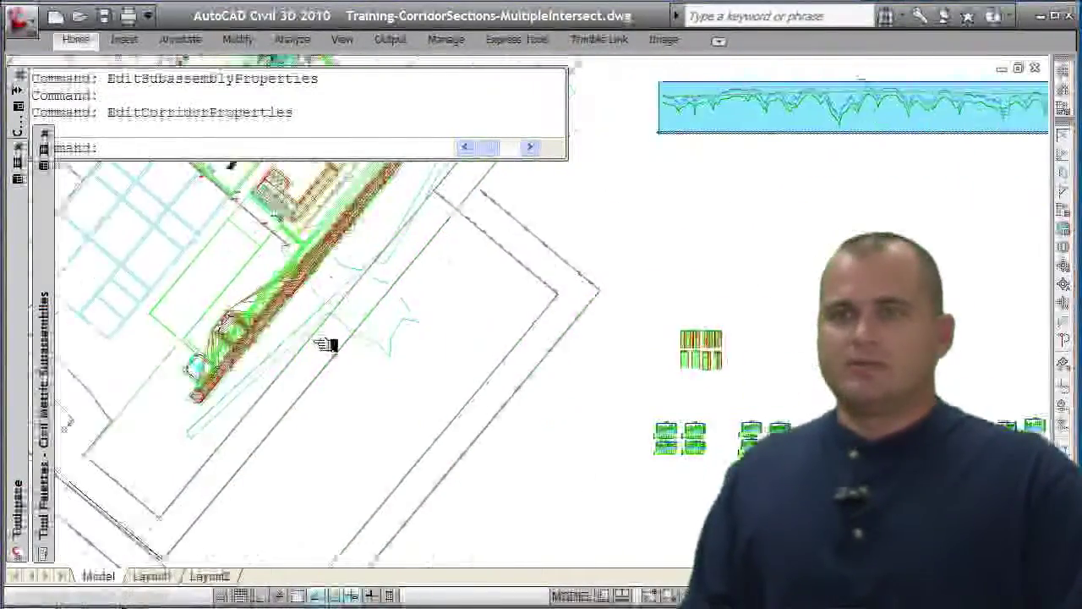
middle_drag(326, 343, 211, 321)
middle_drag(900, 434, 633, 435)
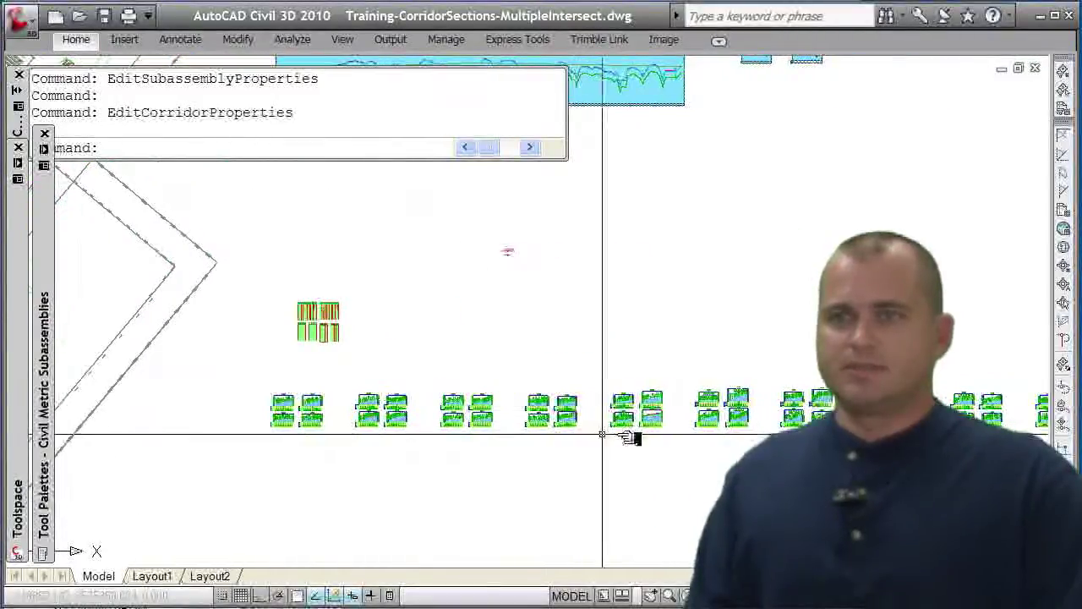
scroll(638, 416, up, 3)
scroll(644, 418, up, 5)
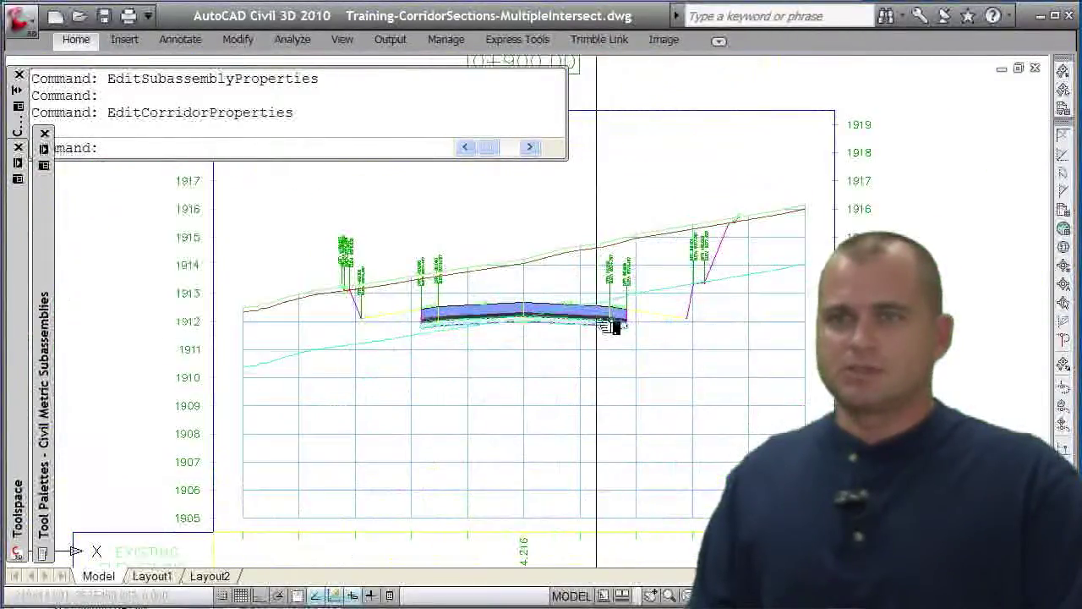
middle_drag(607, 321, 505, 417)
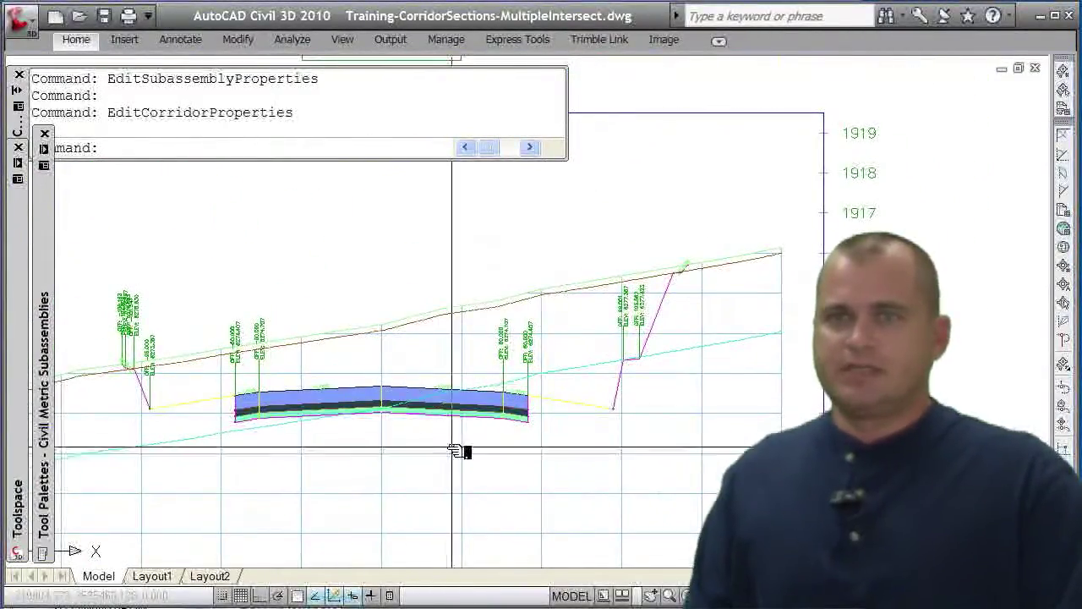
scroll(119, 387, up, 2)
scroll(118, 387, up, 4)
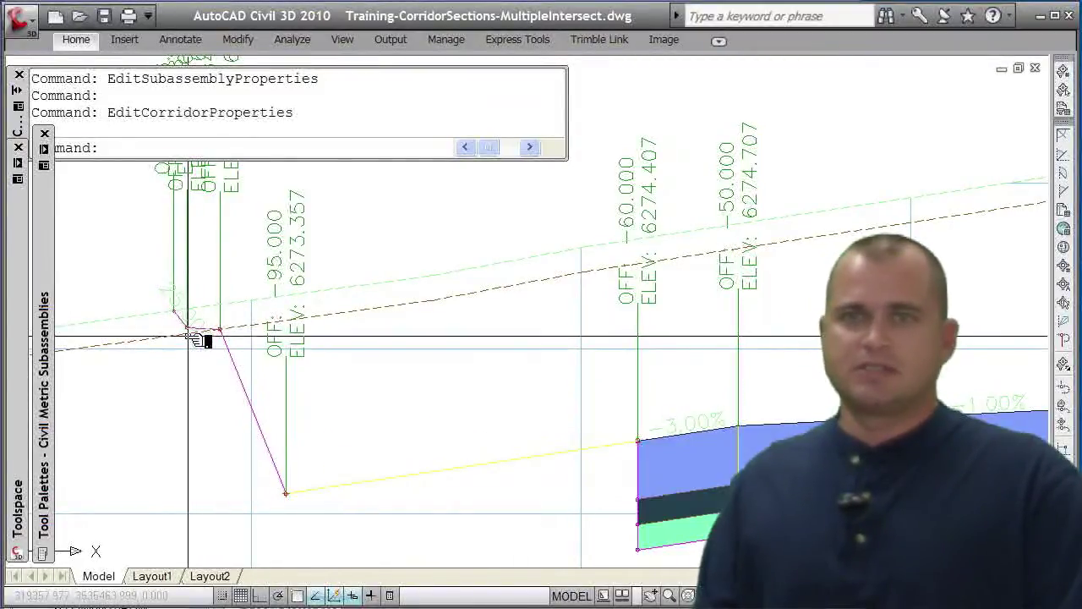
scroll(173, 319, down, 5)
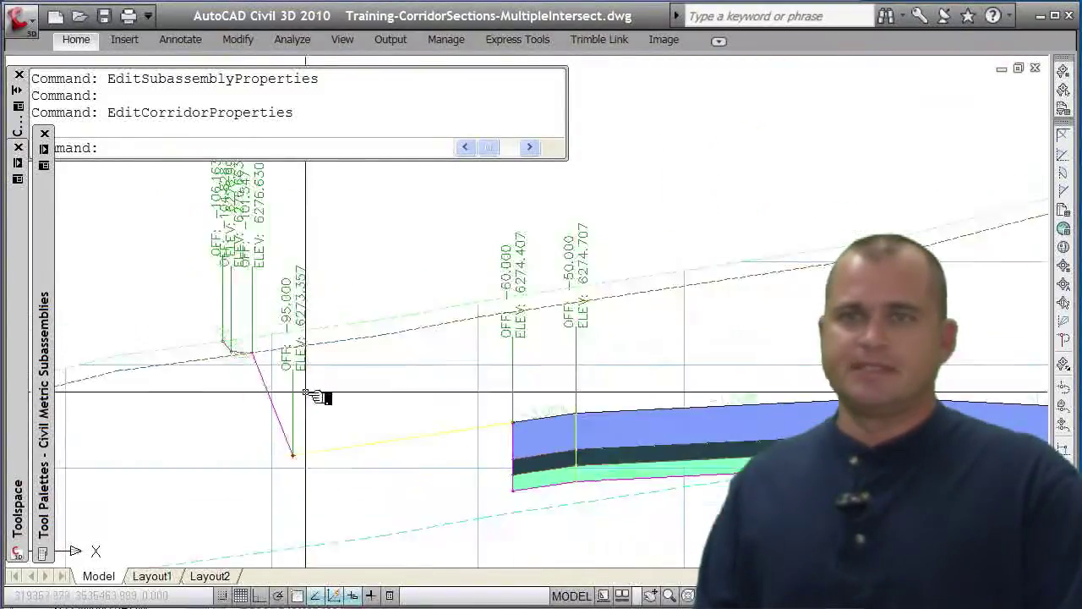
scroll(705, 382, up, 2)
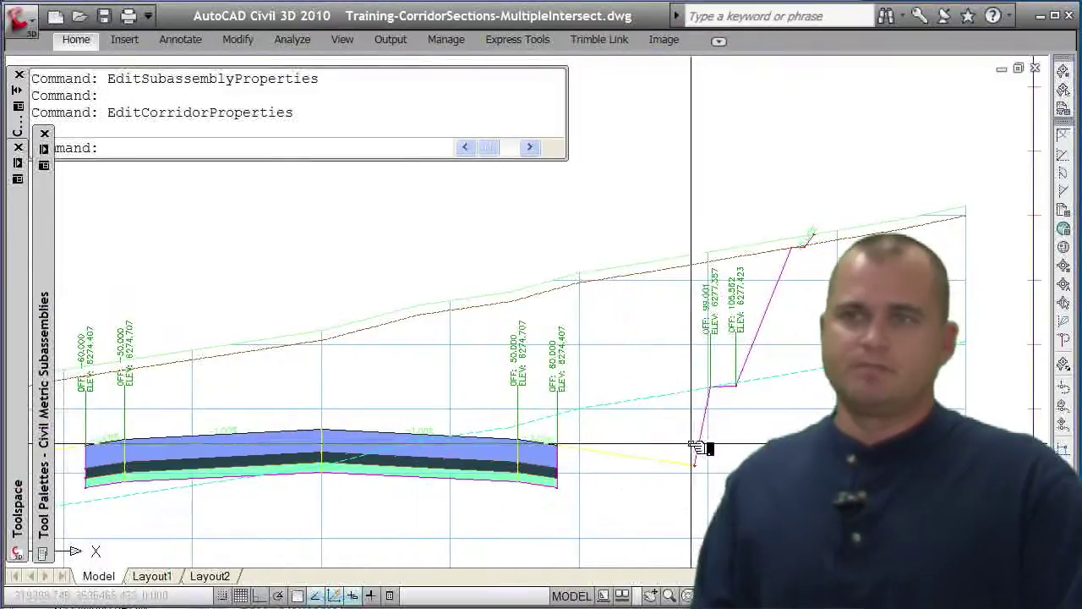